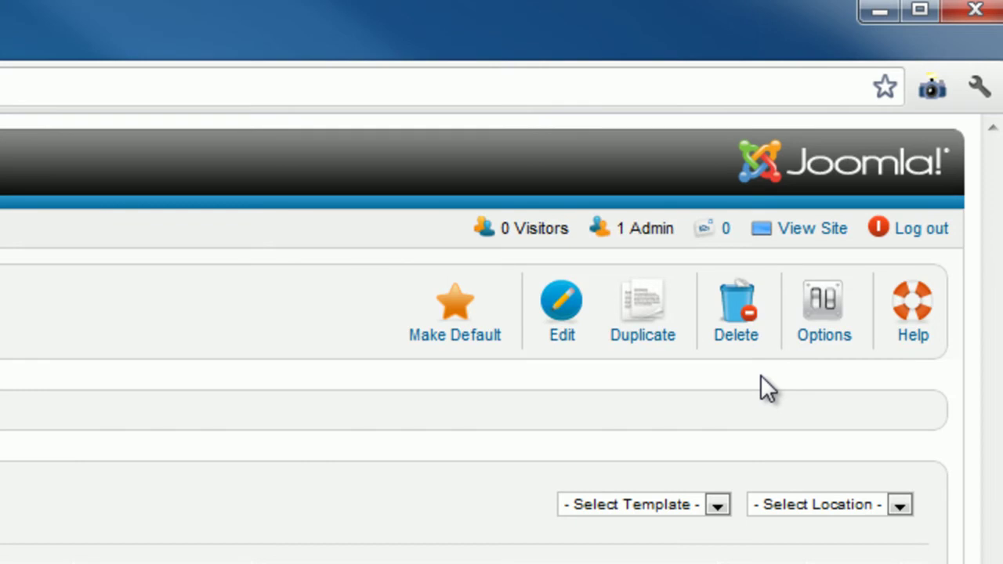
Enable Preview Module Positions in the Template Manager options and save the setting
{"action": "left_click", "coordinate": [819, 345]}
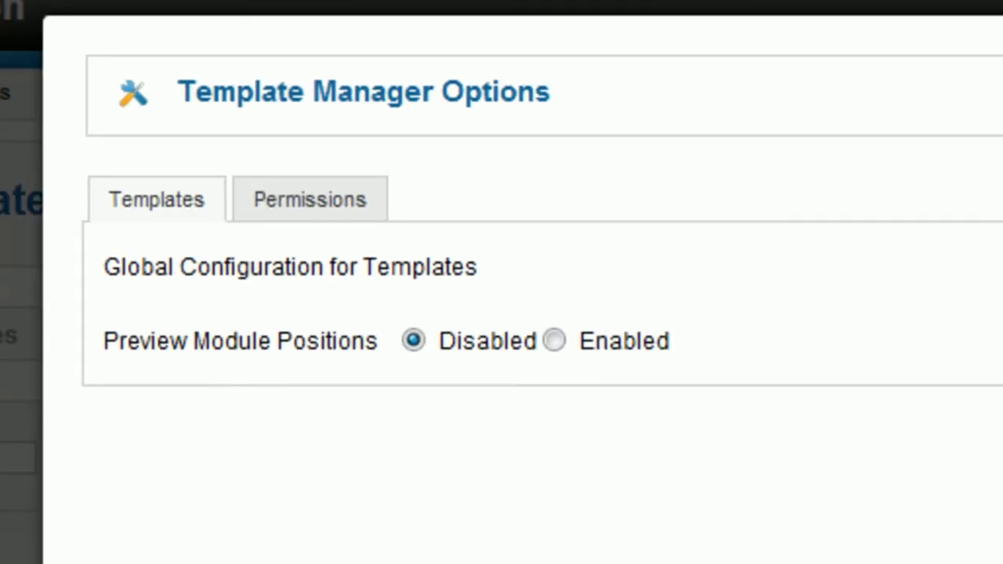
{"action": "left_click", "coordinate": [554, 341]}
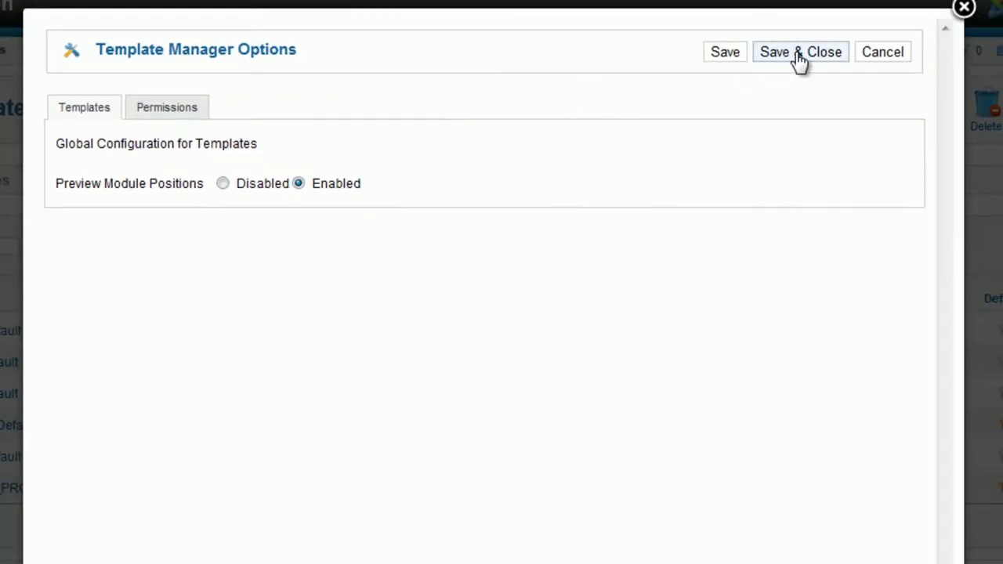
{"action": "left_click", "coordinate": [799, 54]}
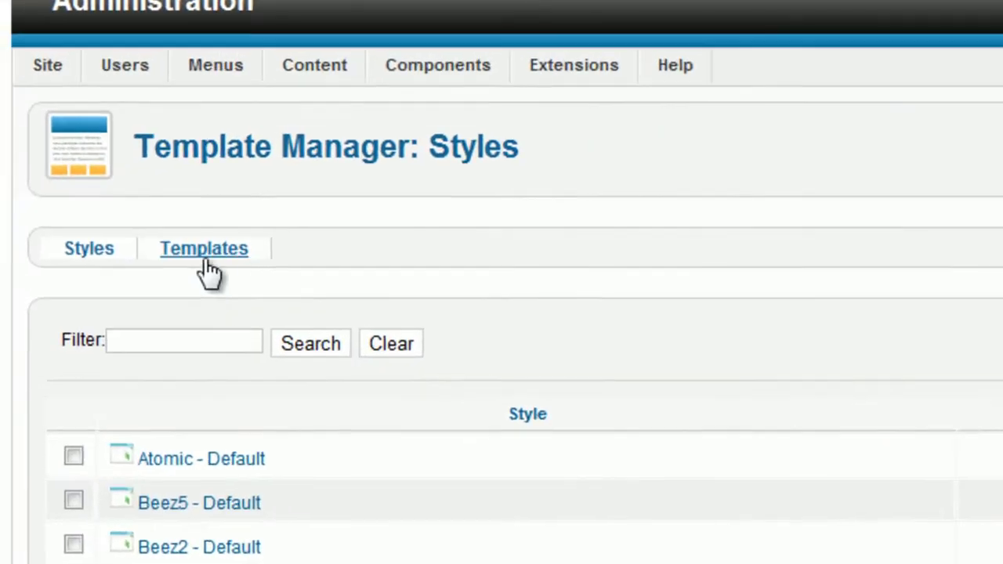
Open the list of installed templates and look through their details and preview links
{"action": "left_click", "coordinate": [209, 266]}
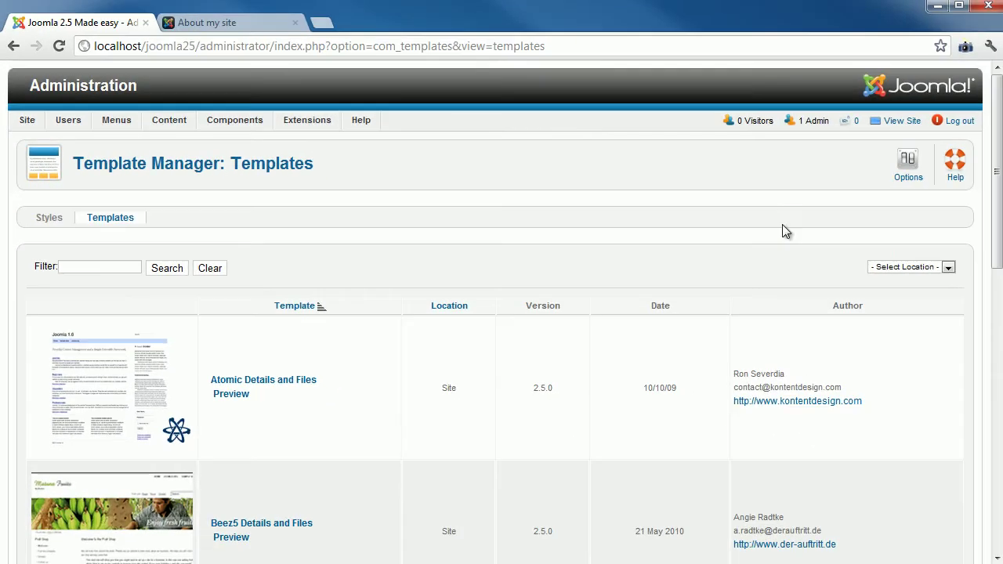
{"action": "left_click_drag", "start_coordinate": [988, 234], "coordinate": [985, 336]}
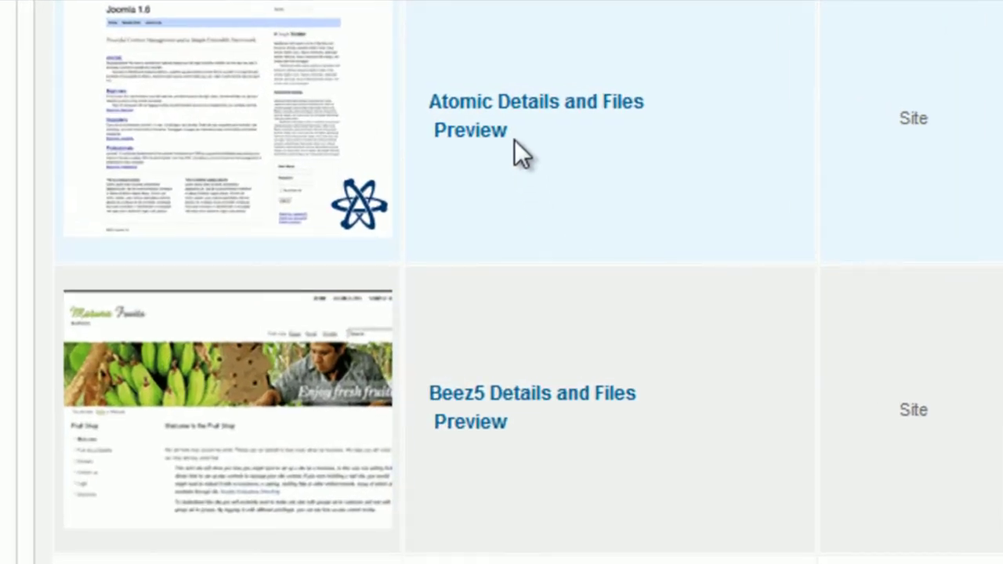
{"action": "scroll", "coordinate": [508, 417], "scroll_direction": "down", "scroll_amount": 5}
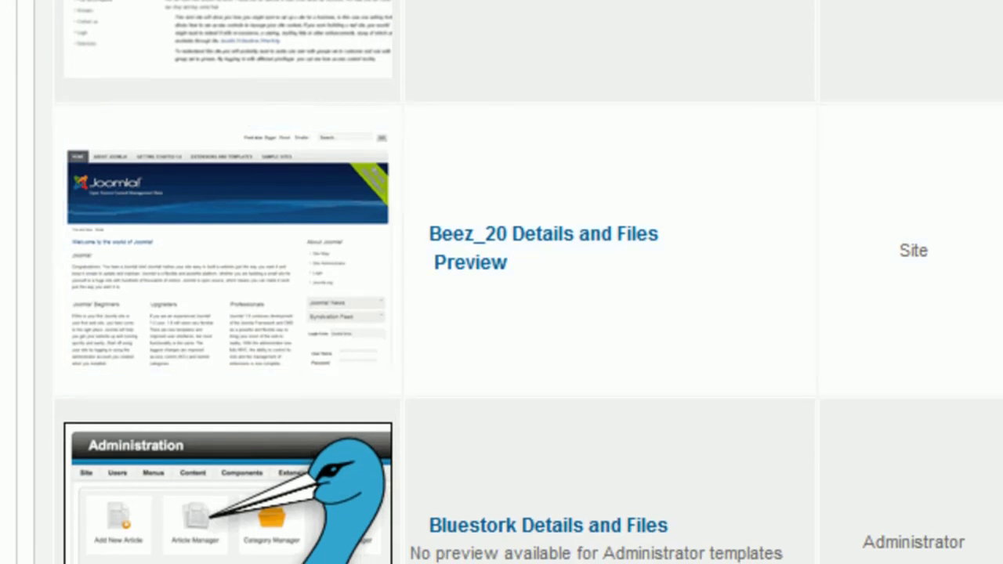
{"action": "scroll", "coordinate": [508, 417], "scroll_direction": "down", "scroll_amount": 8}
{"action": "scroll", "coordinate": [466, 247], "scroll_direction": "down", "scroll_amount": 5}
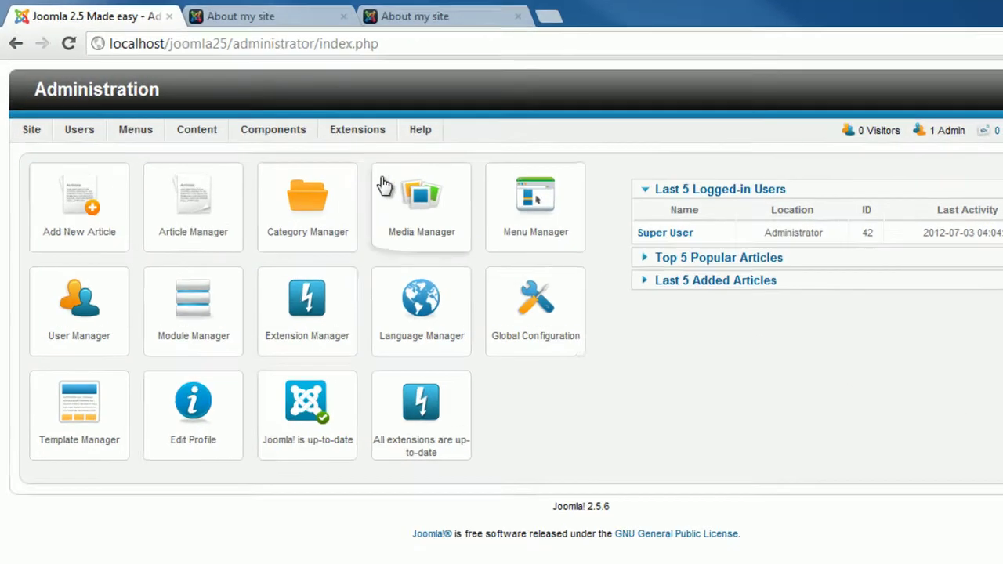
Create a new site module of type Login in the Module Manager and title it "Login your account"
{"action": "mouse_move", "coordinate": [307, 120]}
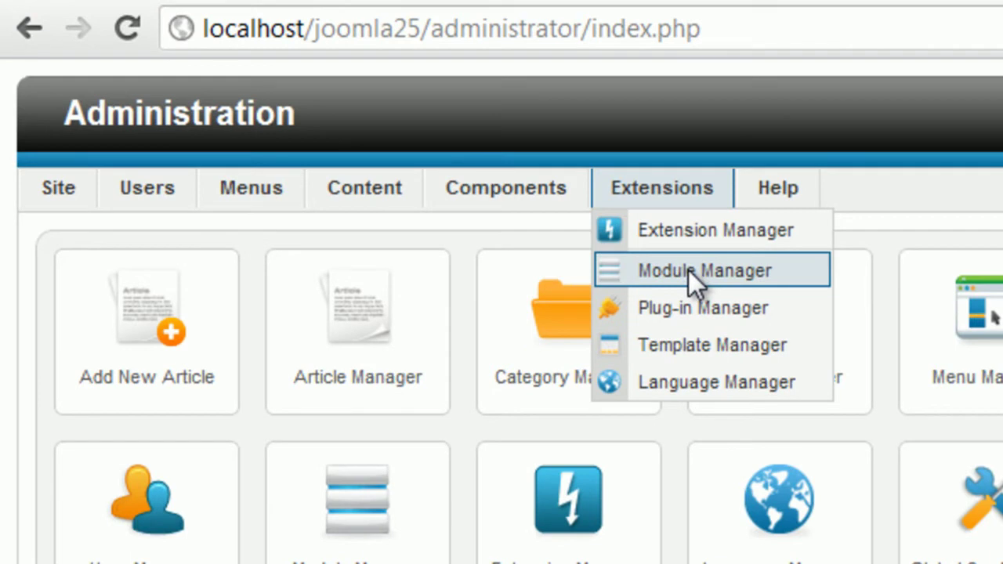
{"action": "left_click", "coordinate": [688, 270]}
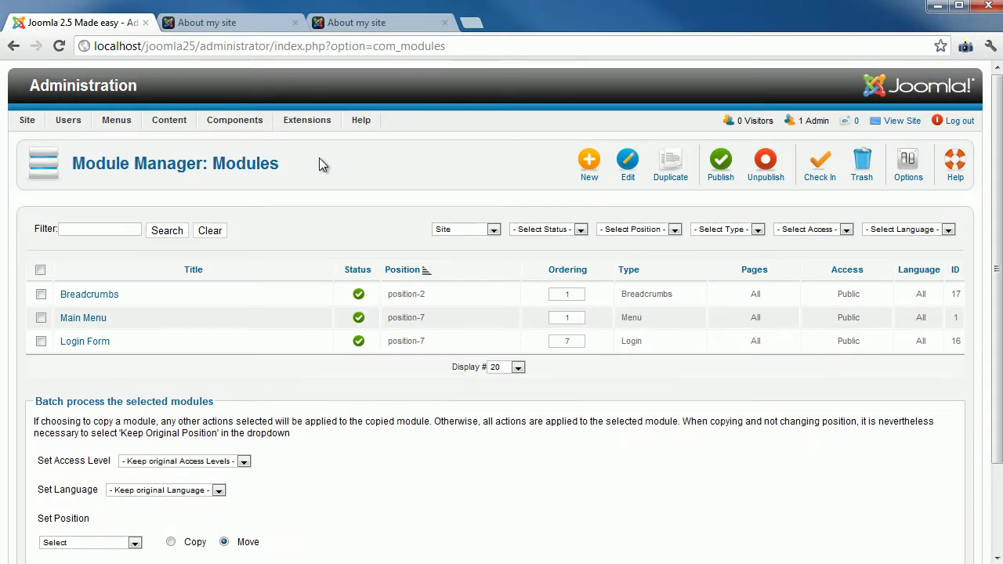
{"action": "left_click", "coordinate": [588, 162]}
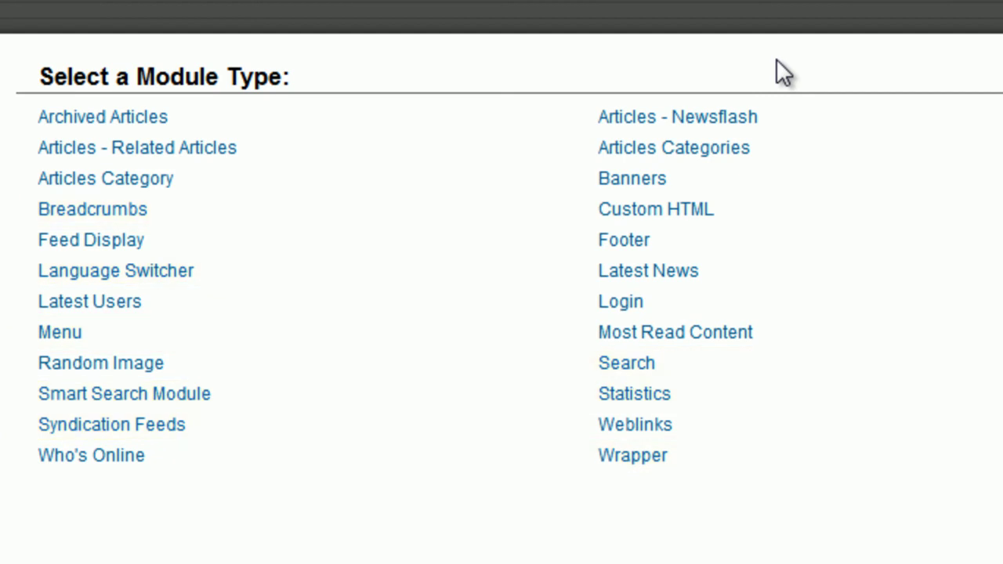
{"action": "left_click", "coordinate": [639, 307]}
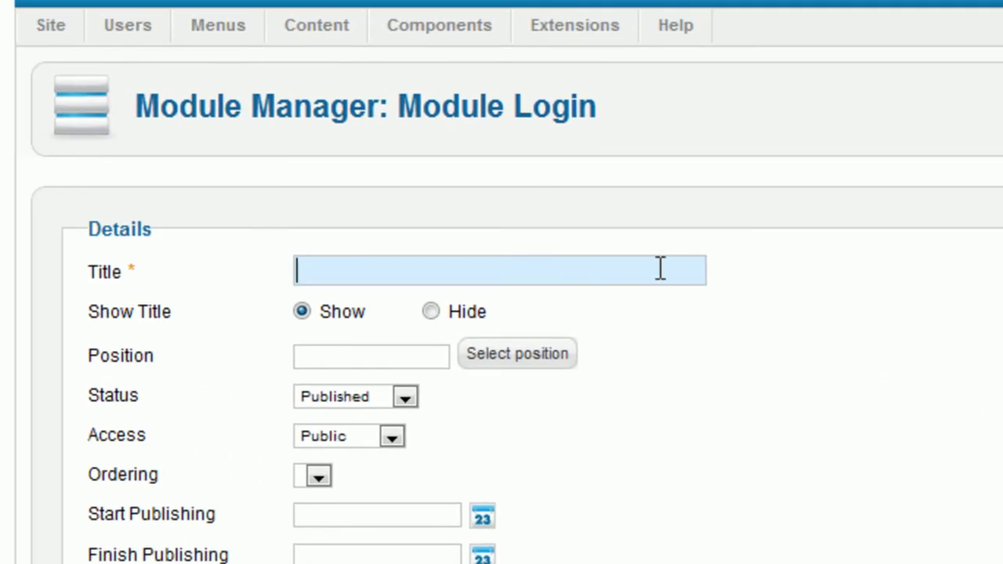
{"action": "type", "text": "Login your account"}
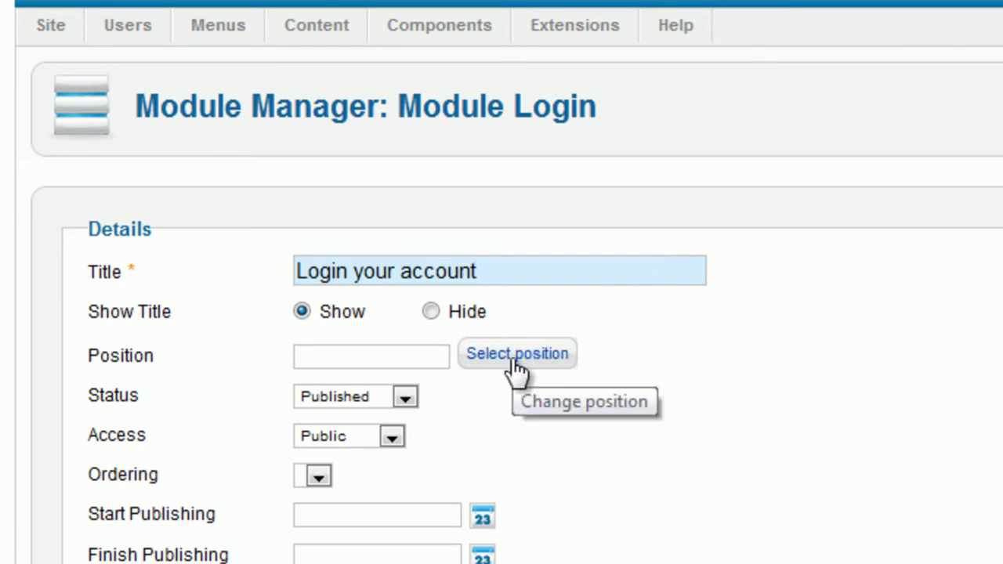
Filter the available positions by "right", assign the login module to position right, and save and close it
{"action": "left_click", "coordinate": [513, 362]}
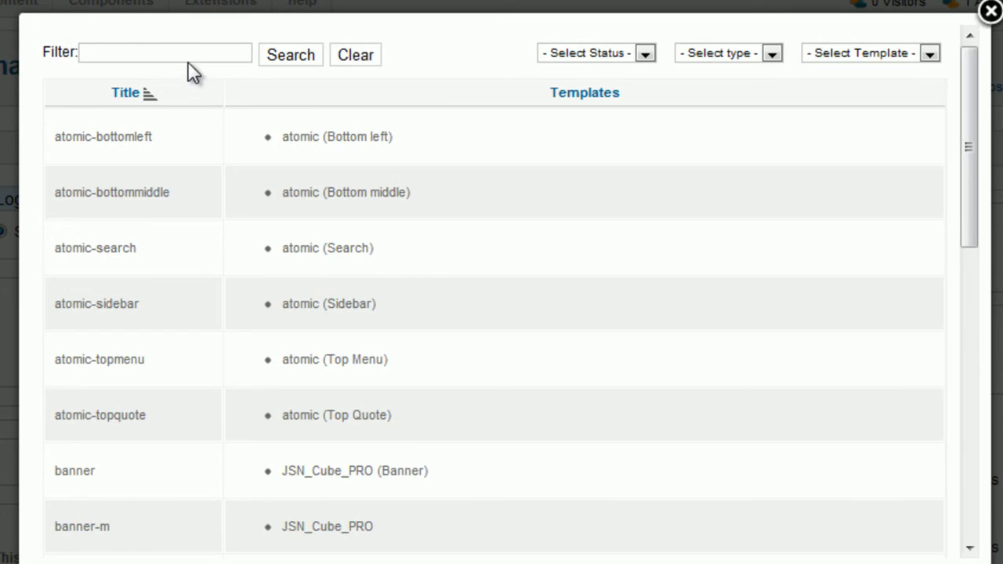
{"action": "left_click", "coordinate": [188, 53]}
{"action": "type", "text": "right"}
{"action": "left_click", "coordinate": [285, 56]}
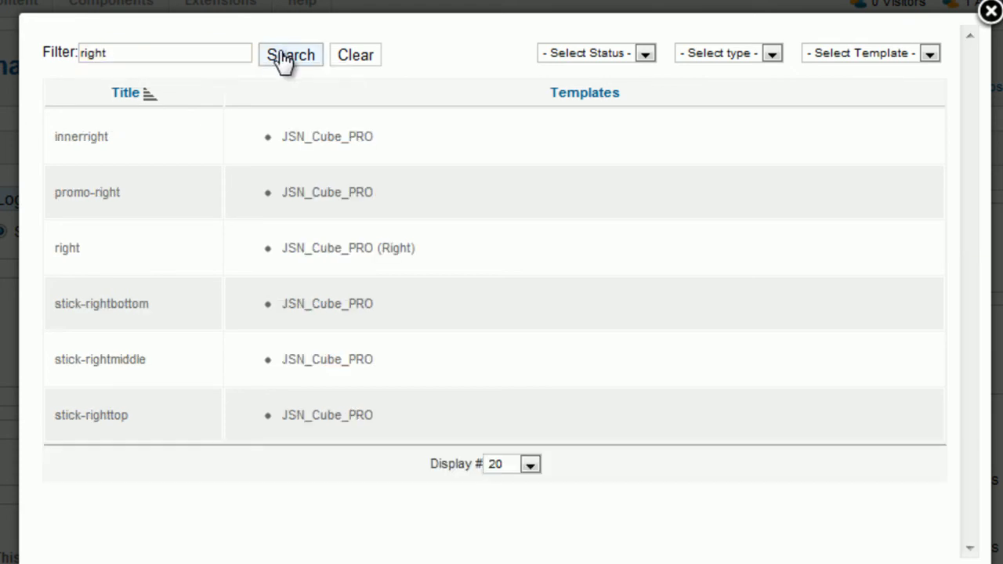
{"action": "left_click", "coordinate": [74, 251]}
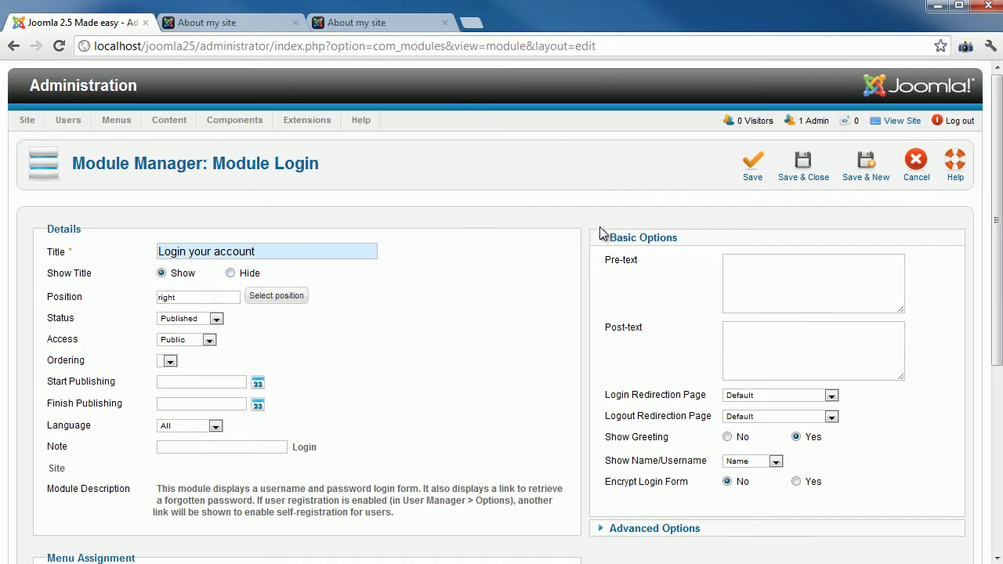
{"action": "left_click", "coordinate": [817, 178]}
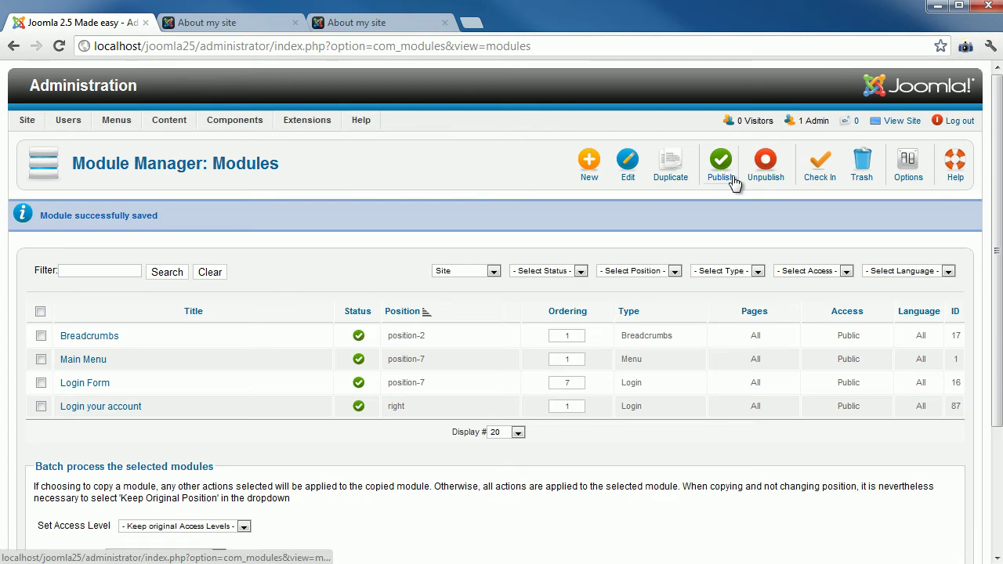
Switch to the site's front page and reload it to check the new login module
{"action": "left_click", "coordinate": [406, 26]}
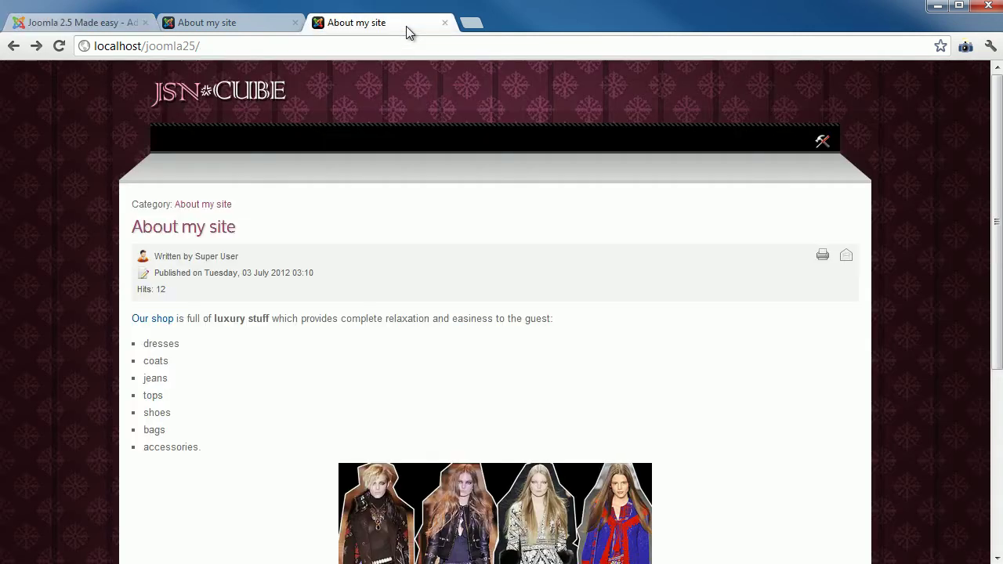
{"action": "left_click", "coordinate": [66, 54]}
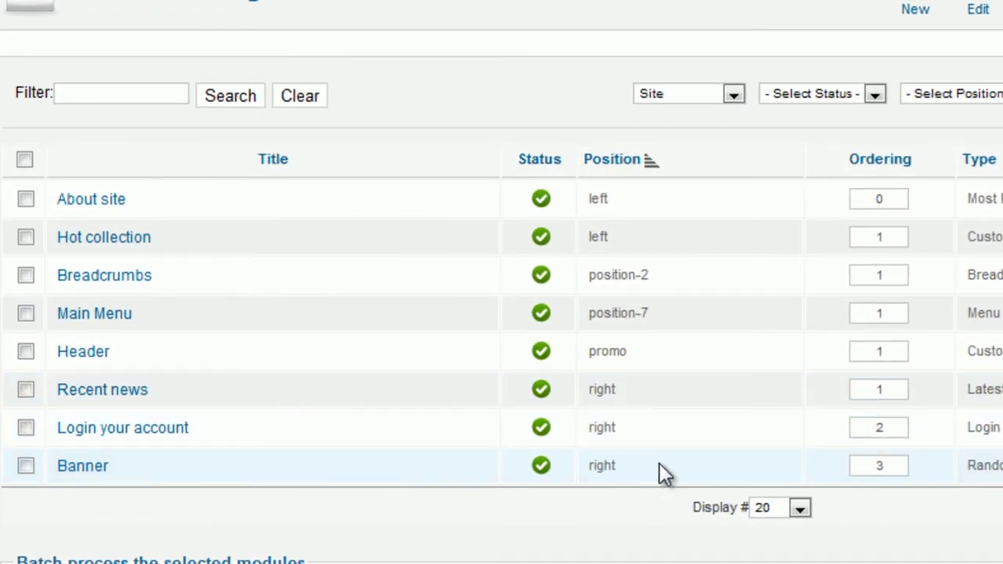
Sort modules by ordering, save order 3 for "Login your account" and 2 for Banner, and move Recent news down one place
{"action": "left_click", "coordinate": [894, 163]}
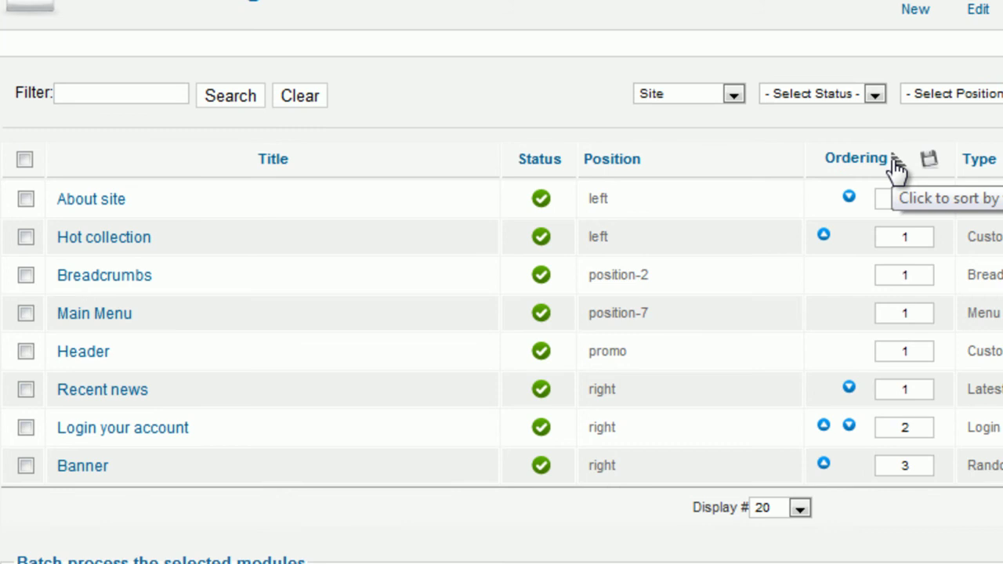
{"action": "double_click", "coordinate": [909, 426]}
{"action": "type", "text": "3"}
{"action": "left_click", "coordinate": [920, 465]}
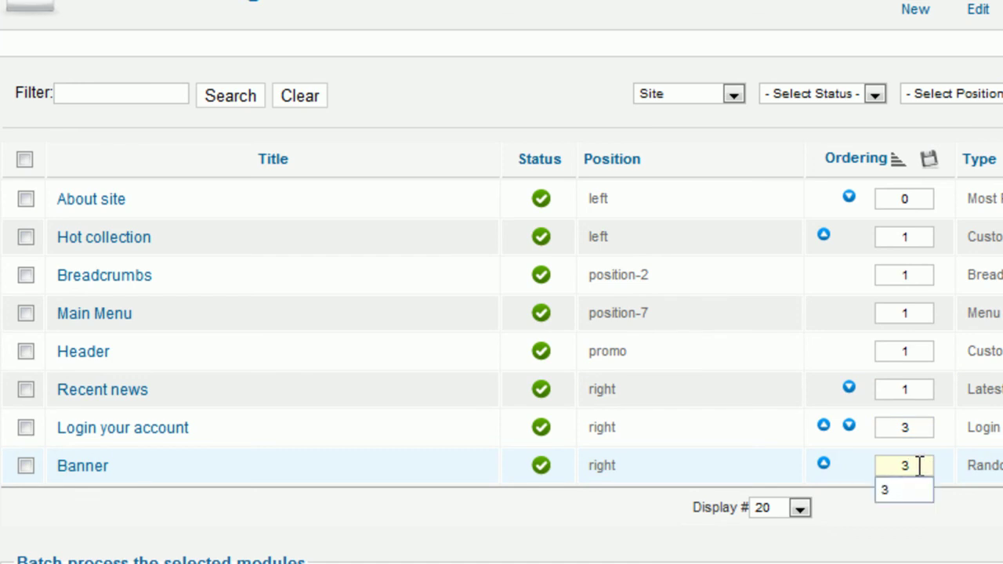
{"action": "double_click", "coordinate": [920, 466]}
{"action": "type", "text": "2"}
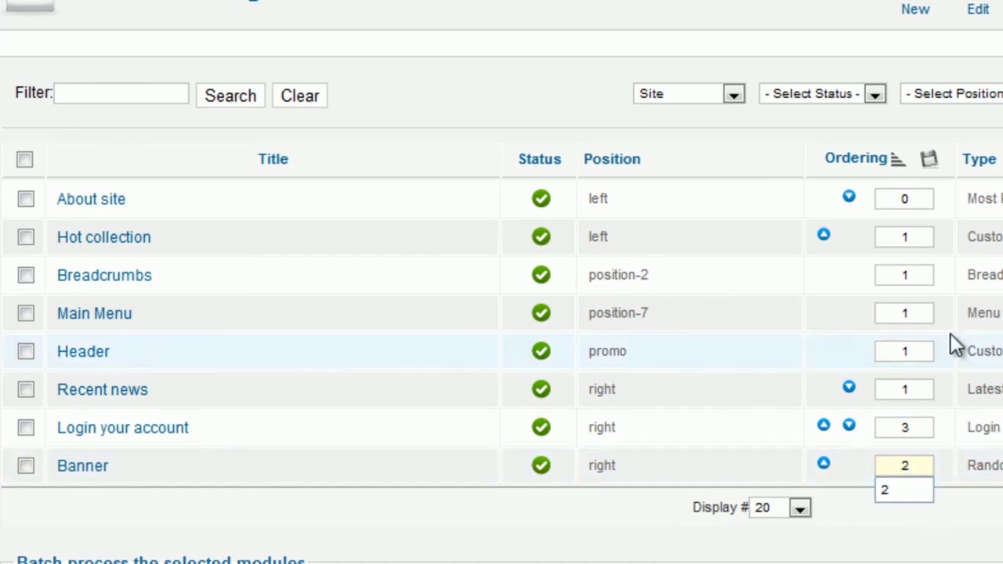
{"action": "left_click", "coordinate": [929, 160]}
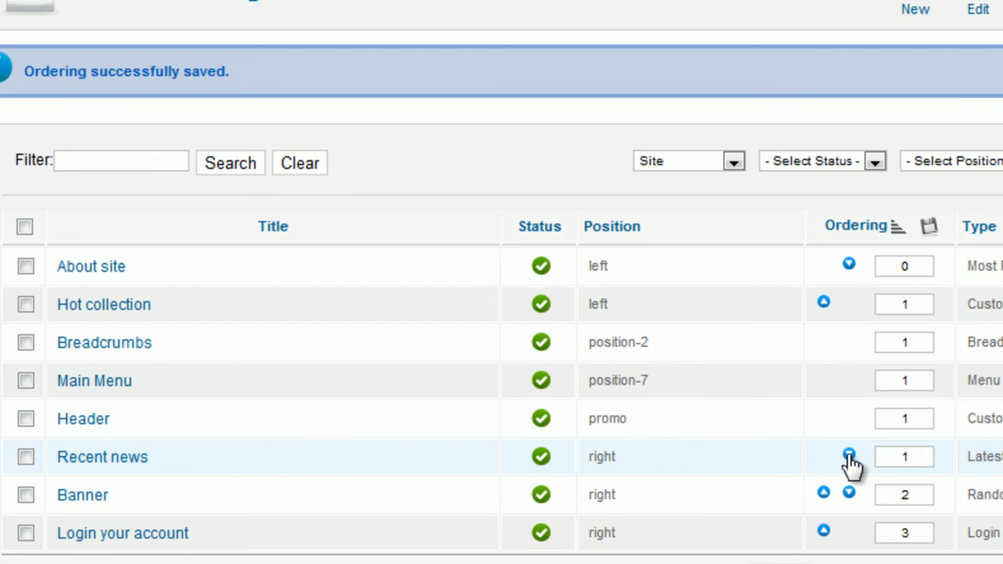
{"action": "left_click", "coordinate": [849, 456]}
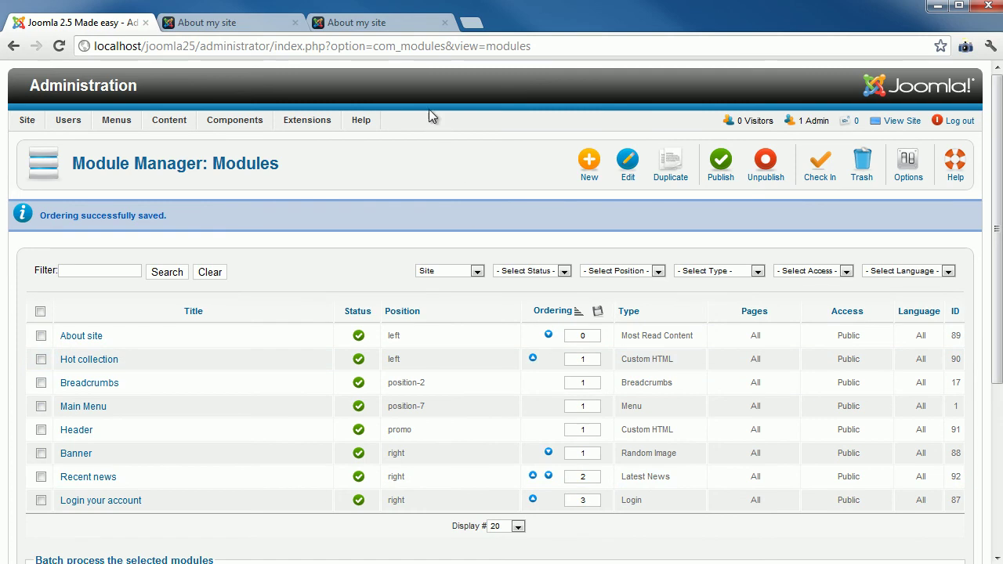
Examine the site's front page to check the order of the banner, recent news and login modules
{"action": "left_click", "coordinate": [406, 26]}
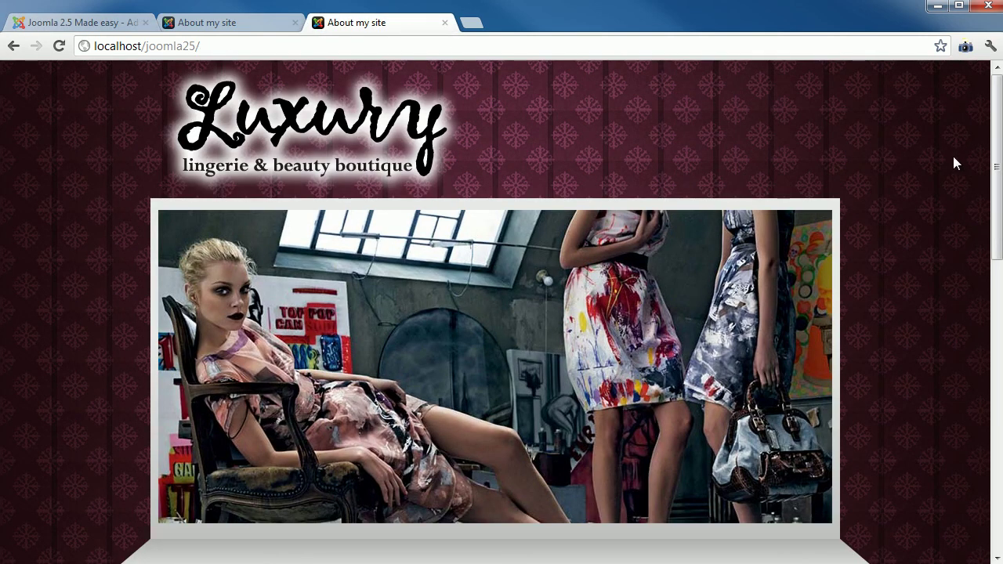
{"action": "scroll", "coordinate": [996, 167], "scroll_direction": "down", "scroll_amount": 3}
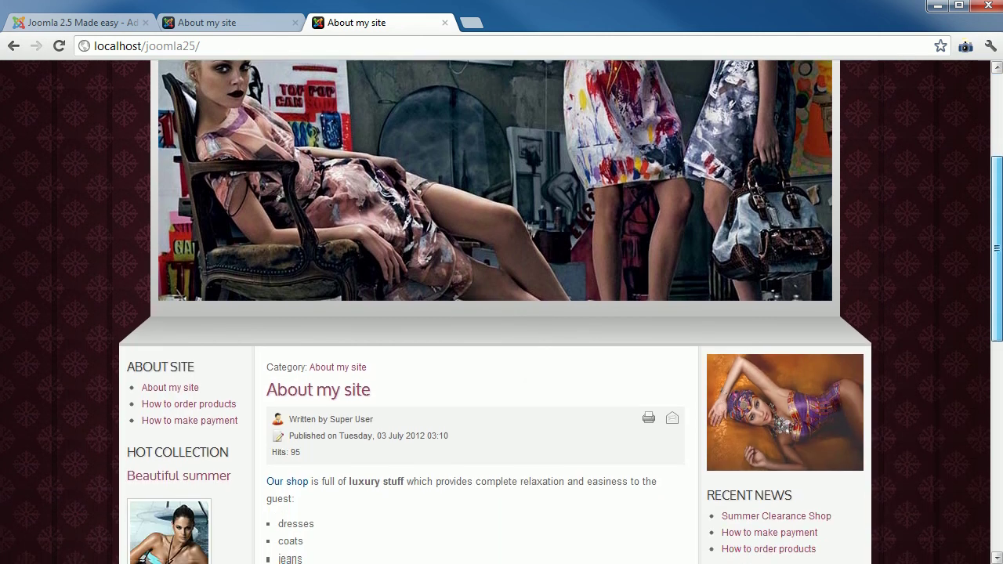
{"action": "scroll", "coordinate": [501, 312], "scroll_direction": "down", "scroll_amount": 3}
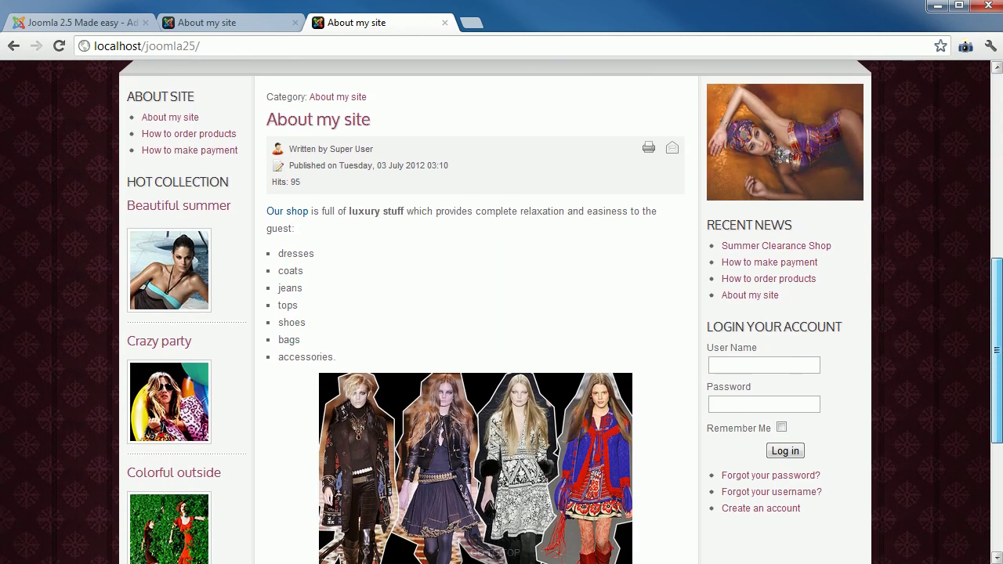
{"action": "scroll", "coordinate": [501, 312], "scroll_direction": "down", "scroll_amount": 1}
{"action": "scroll", "coordinate": [502, 312], "scroll_direction": "down", "scroll_amount": 1}
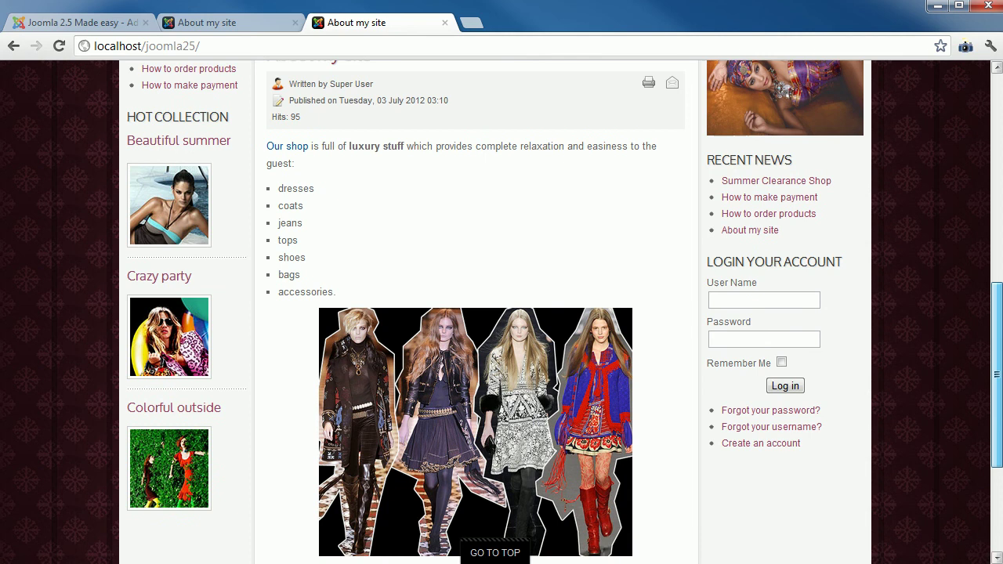
{"action": "scroll", "coordinate": [501, 312], "scroll_direction": "down", "scroll_amount": 2}
{"action": "scroll", "coordinate": [501, 312], "scroll_direction": "up", "scroll_amount": 3}
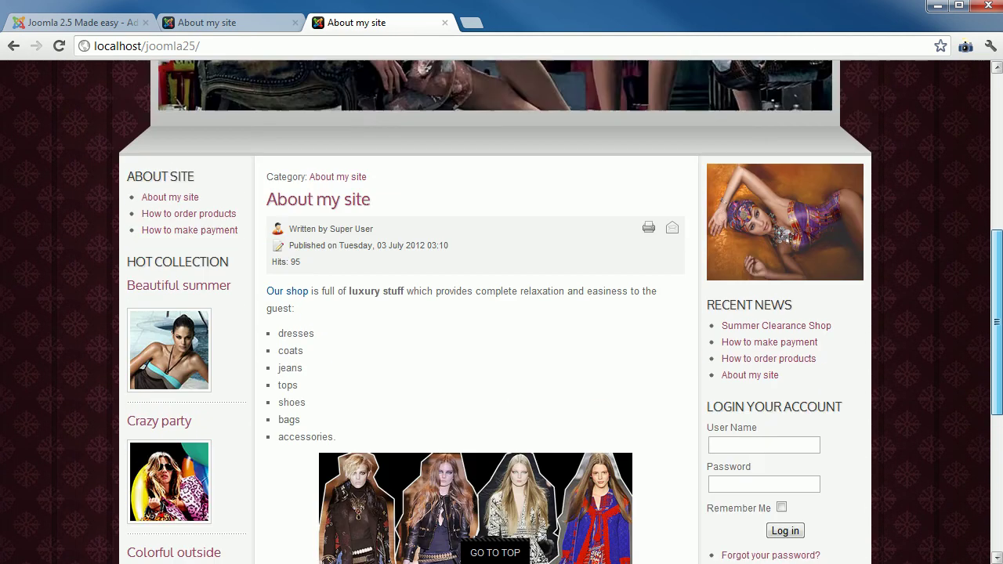
{"action": "scroll", "coordinate": [502, 311], "scroll_direction": "up", "scroll_amount": 5}
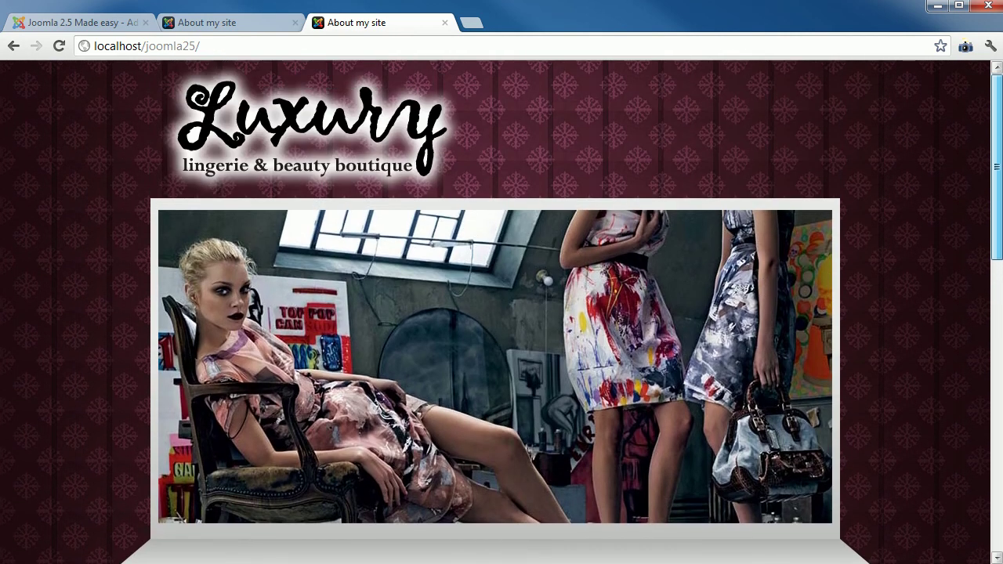